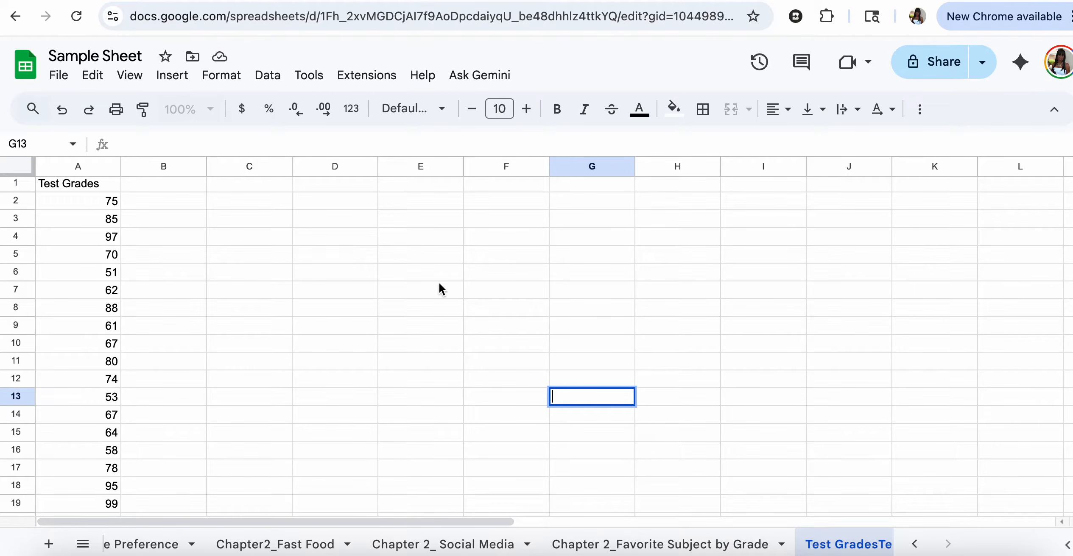
- Enter the headings Min, Q1, Q3 and Max across E5:H5
left_click(403, 260)
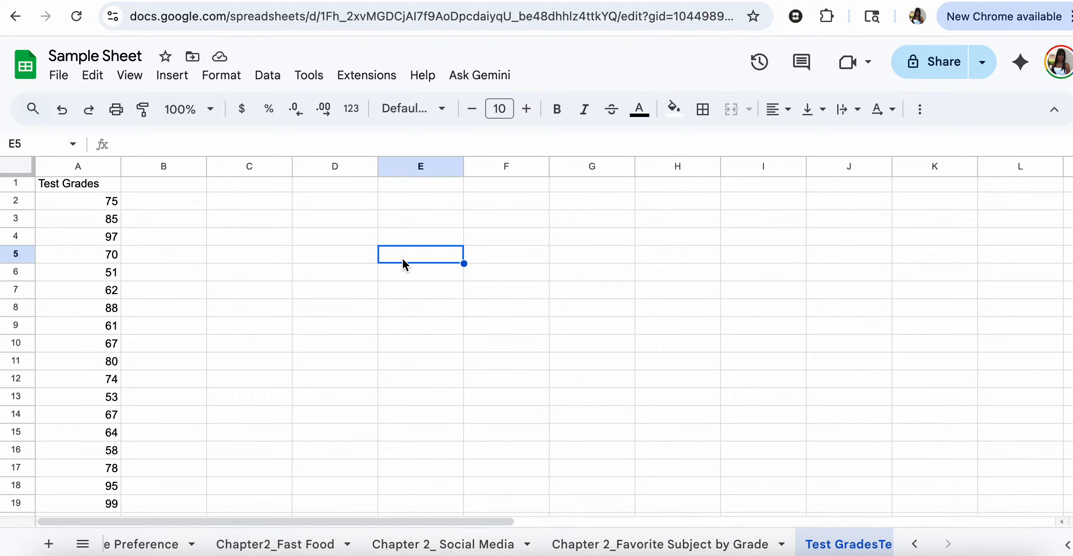
type("Min")
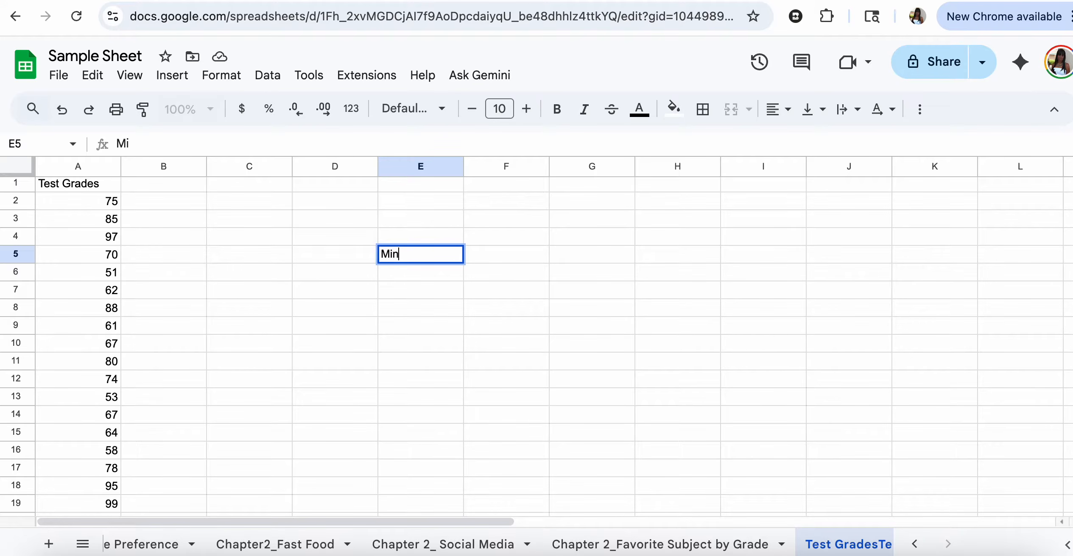
key("Tab")
type("Q1")
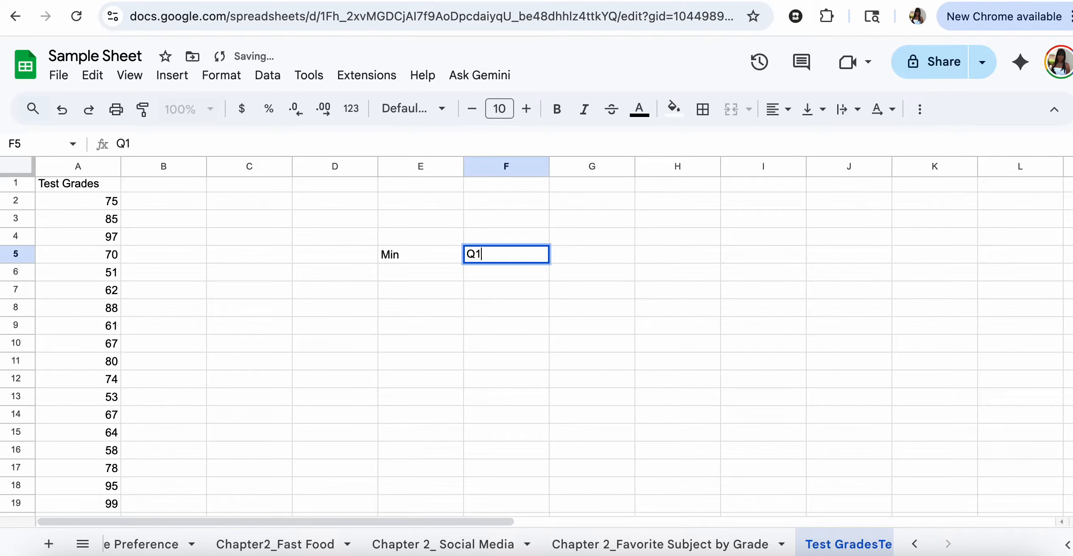
key("Tab")
type("Q")
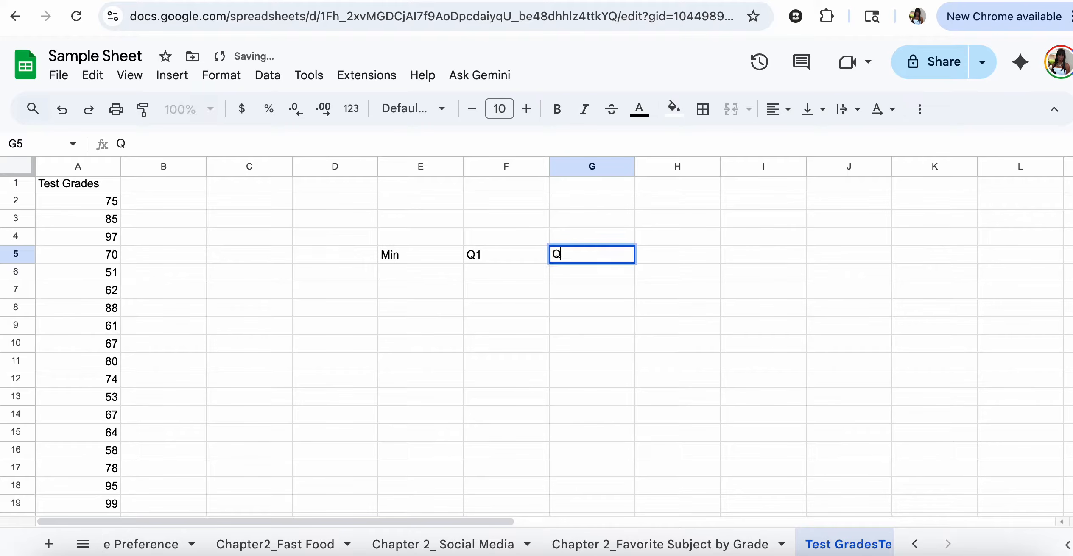
type("3")
key("Tab")
type("Max")
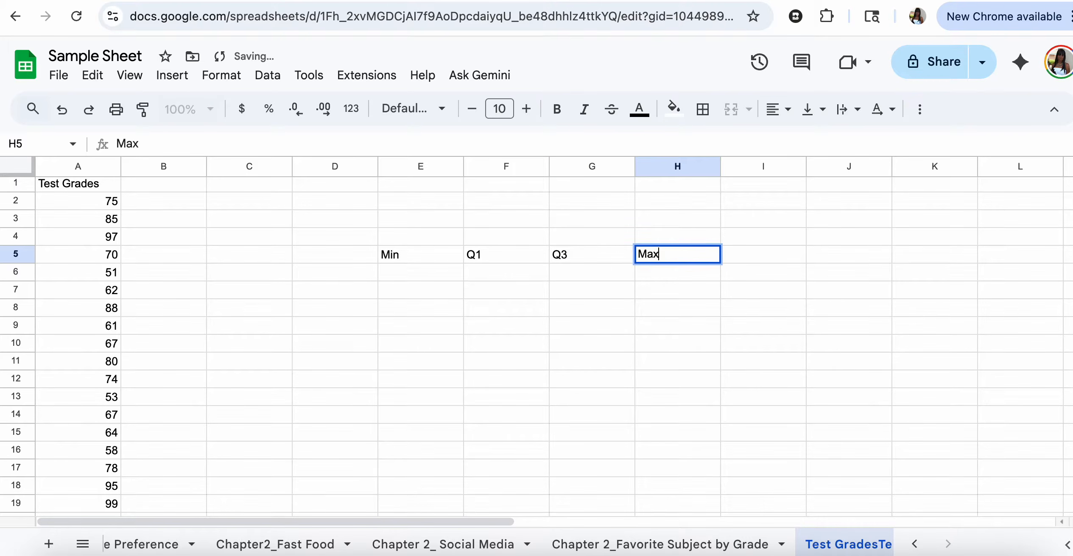
- Label cell D6 as Test Grade
left_click(322, 271)
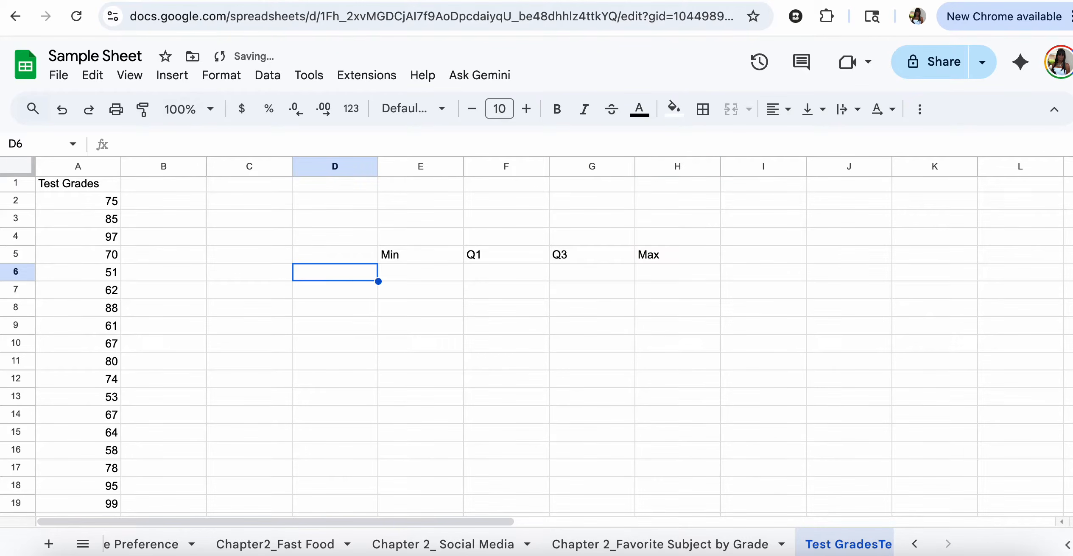
type("Test")
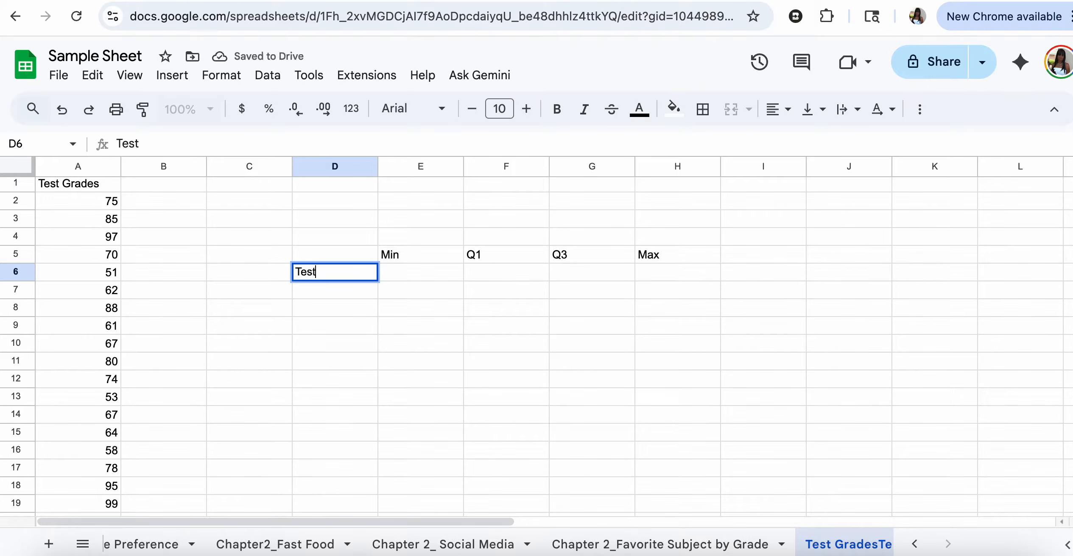
type(" Grade")
key("Return")
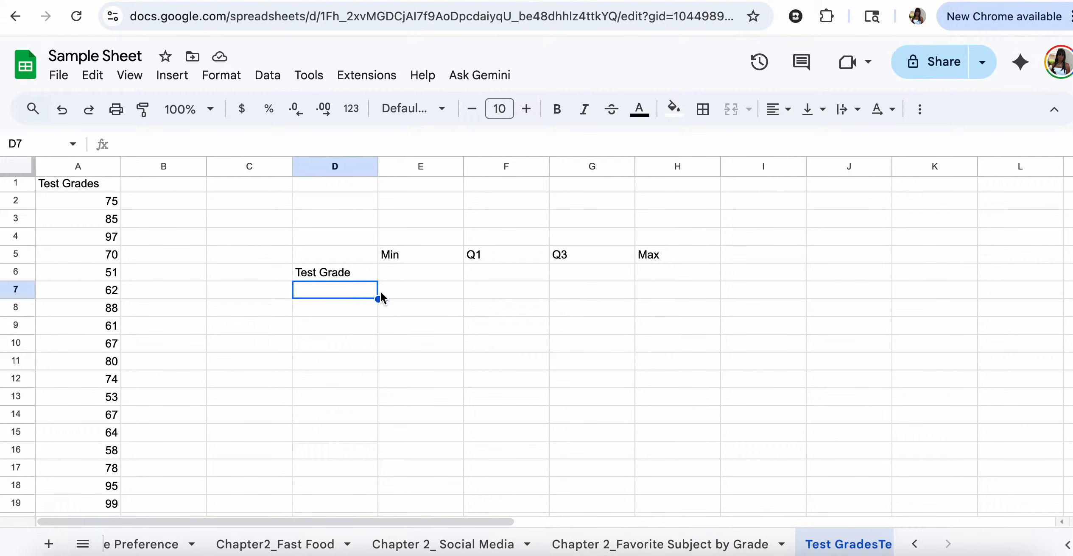
- Put the lowest grade in E6 with =MIN(A2:A36), giving 51
left_click(400, 279)
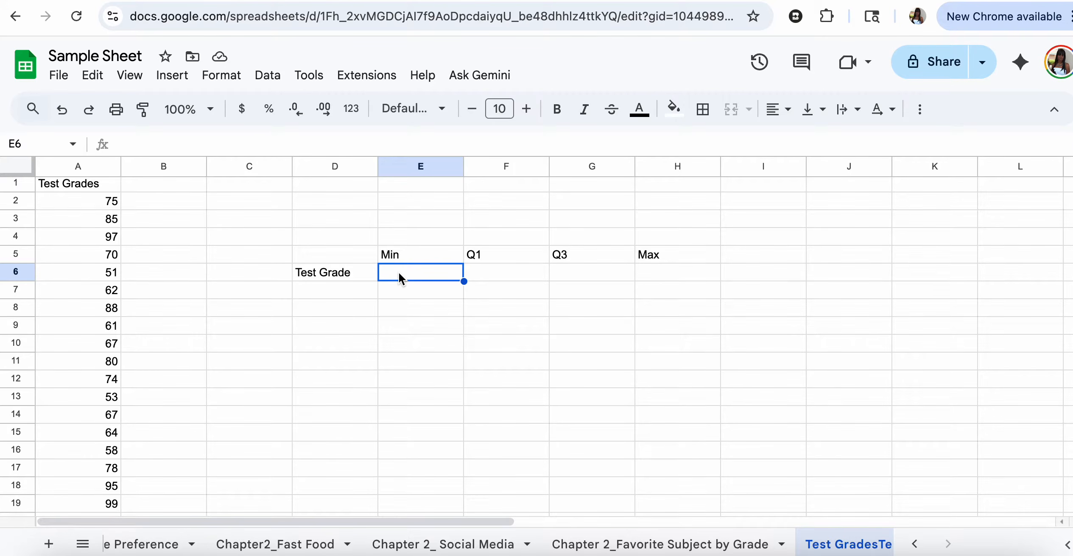
type("=")
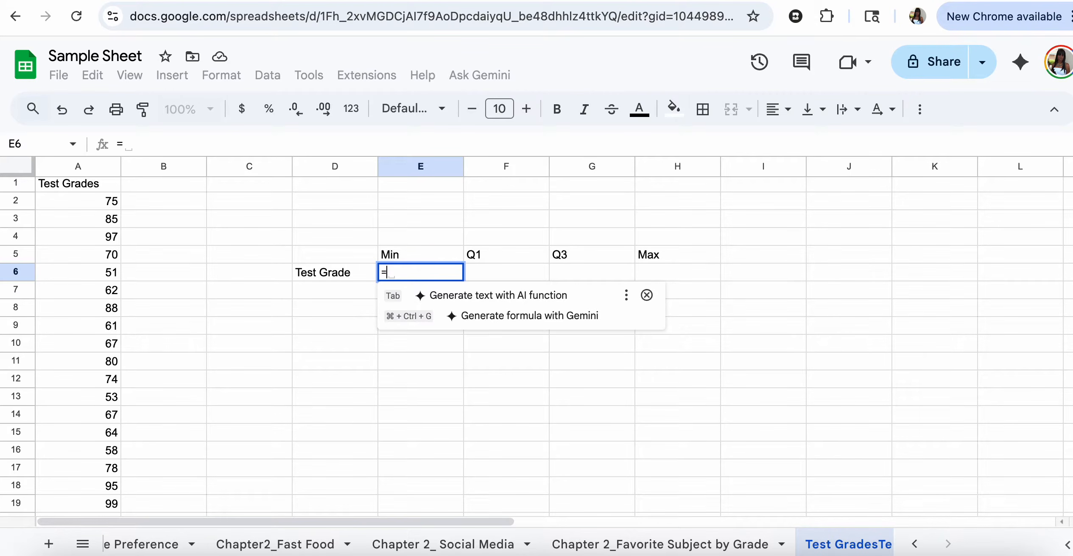
type("min(")
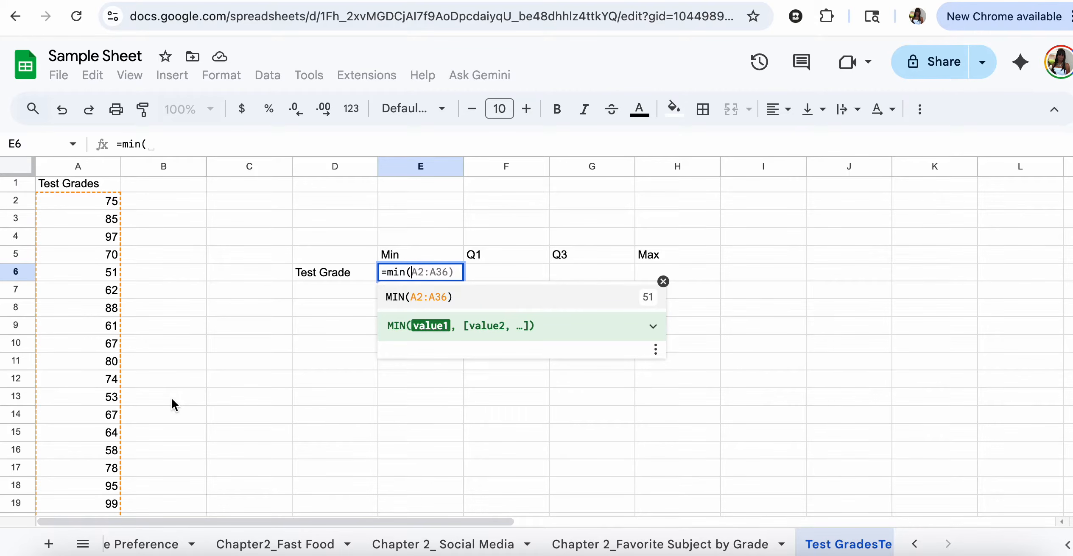
key("Tab")
- Put the first quartile in F6 with =QUARTILE(A2:A36,1), giving 61
left_click(522, 268)
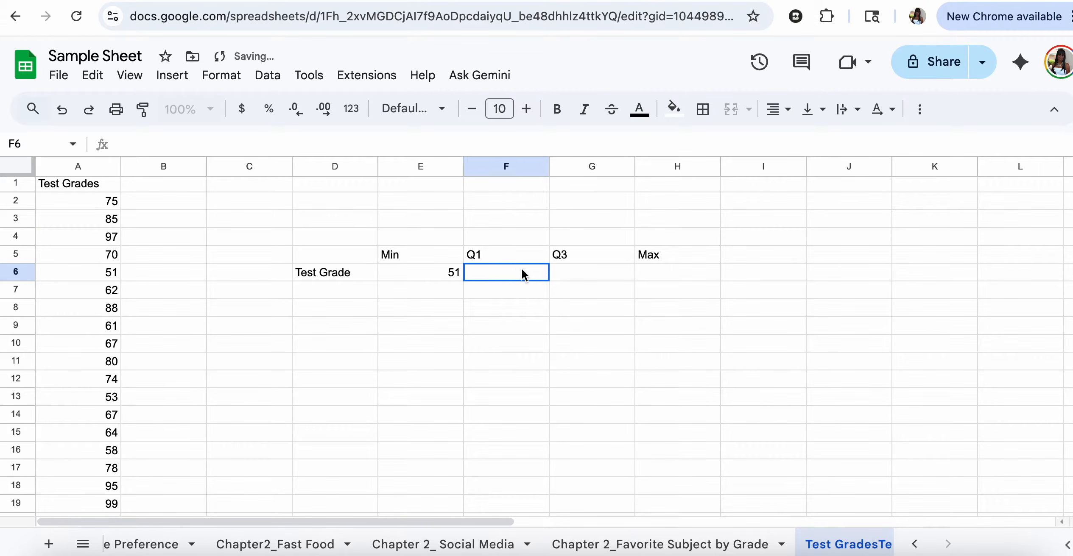
type("=")
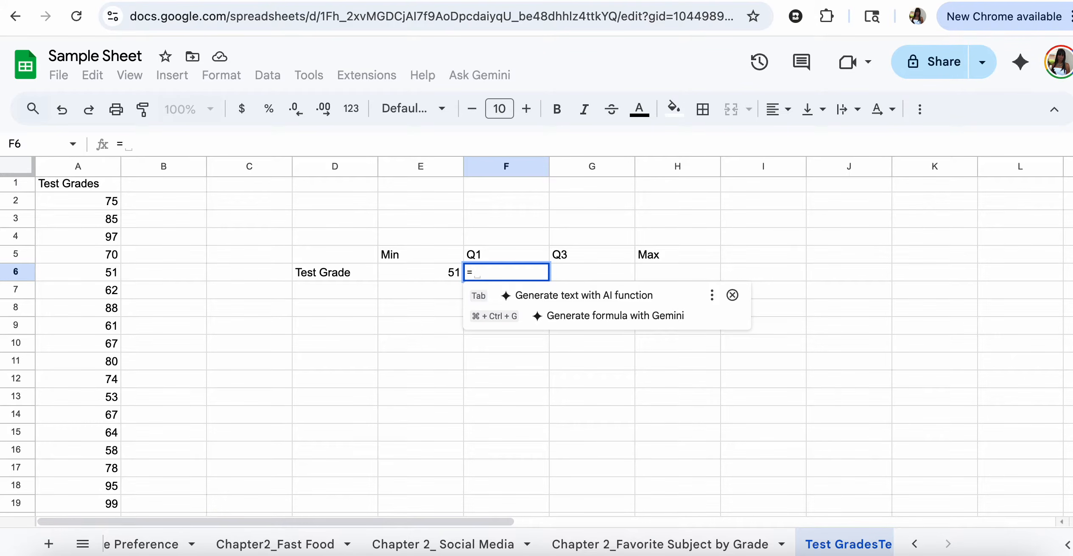
type("qua")
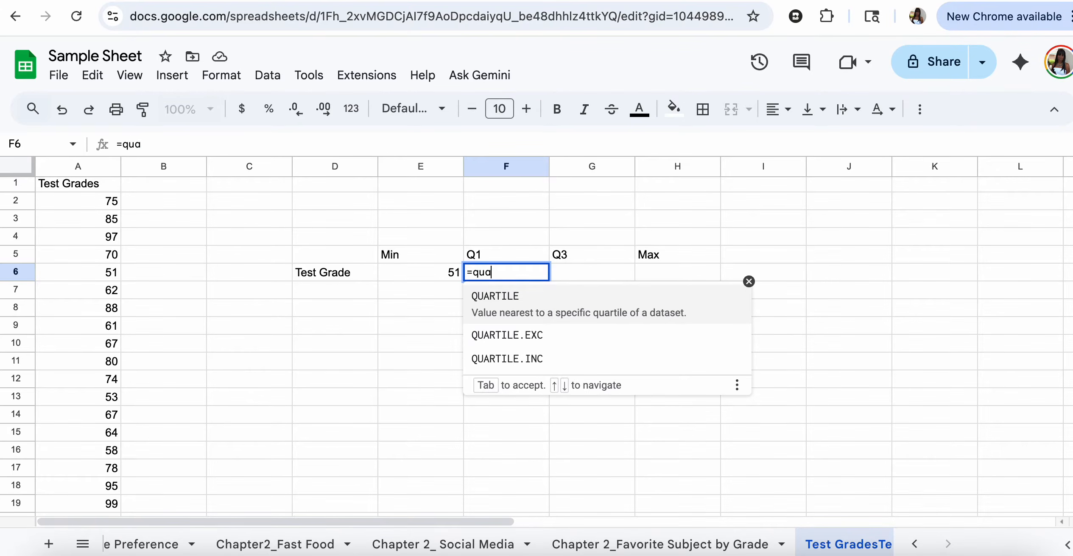
type("rtile(")
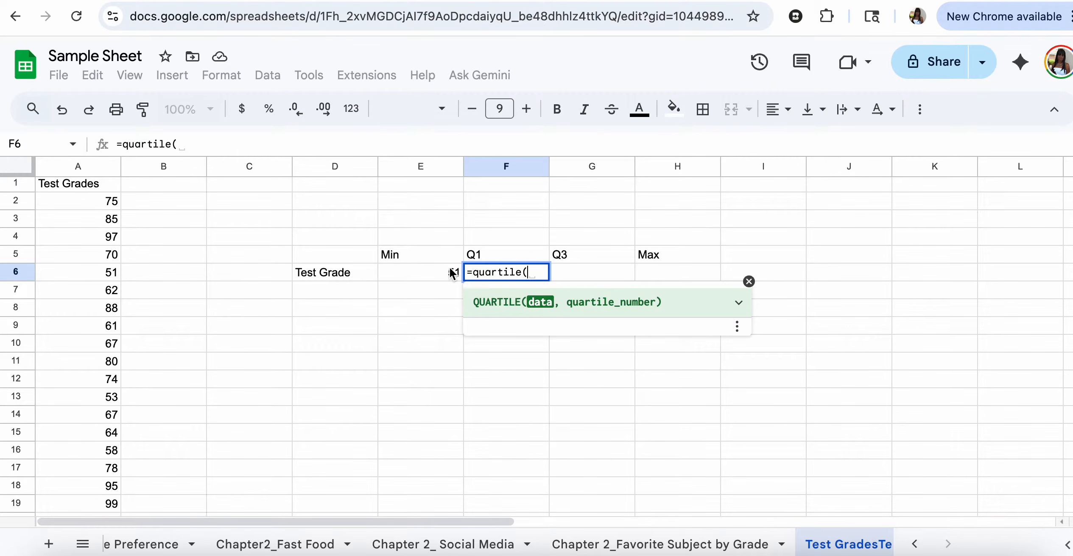
left_click_drag(110, 203, 78, 261)
type(",")
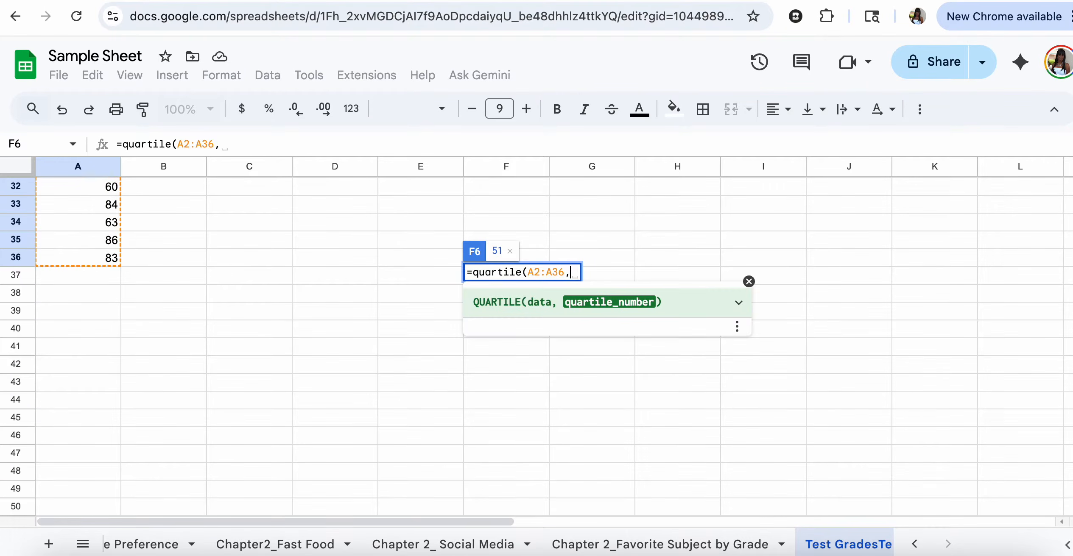
type("1")
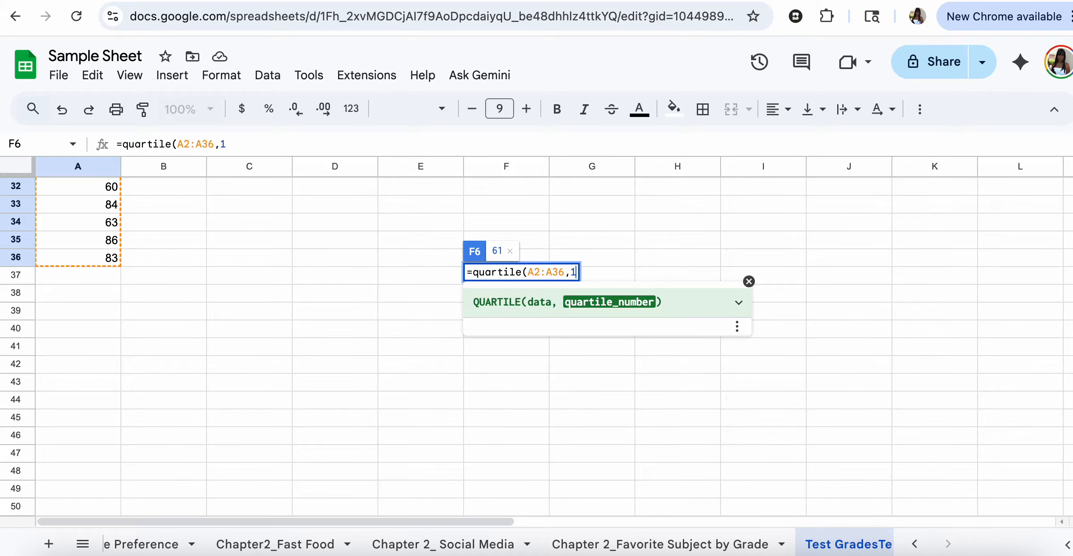
type(")")
key("Return")
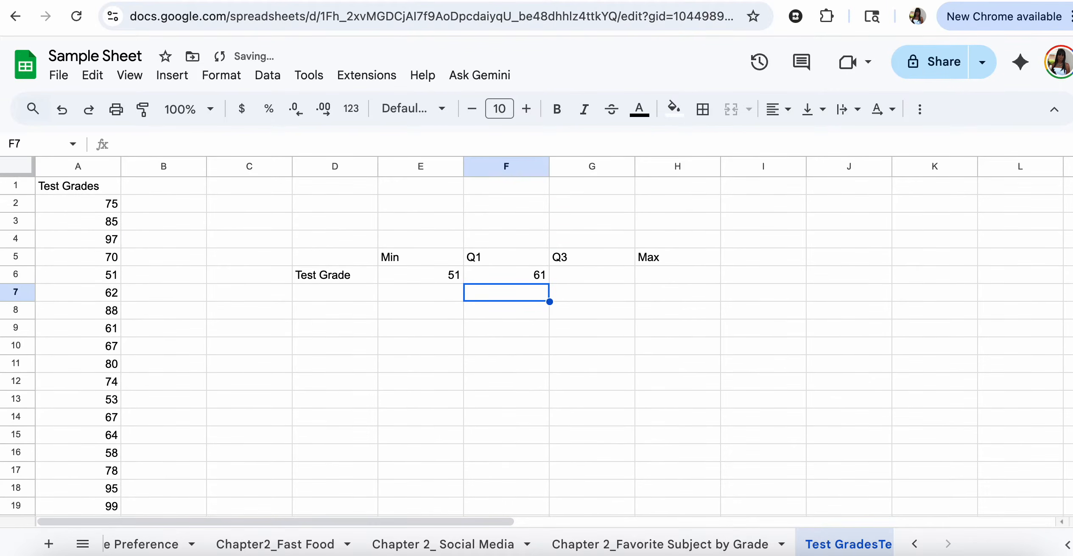
- Put the third quartile in G6 with =QUARTILE(A2:A36,3), giving 83.5
left_click(596, 276)
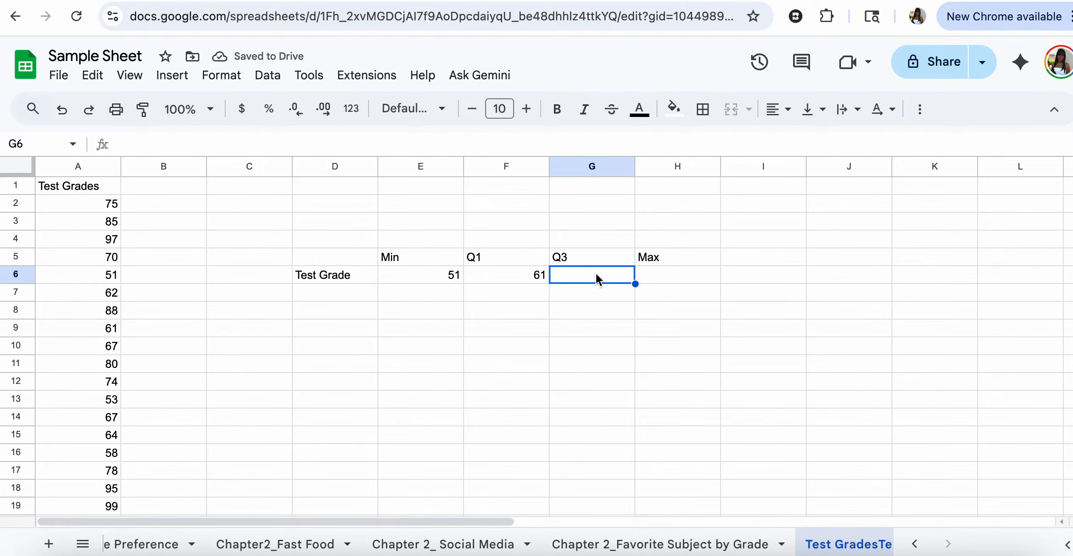
type("=")
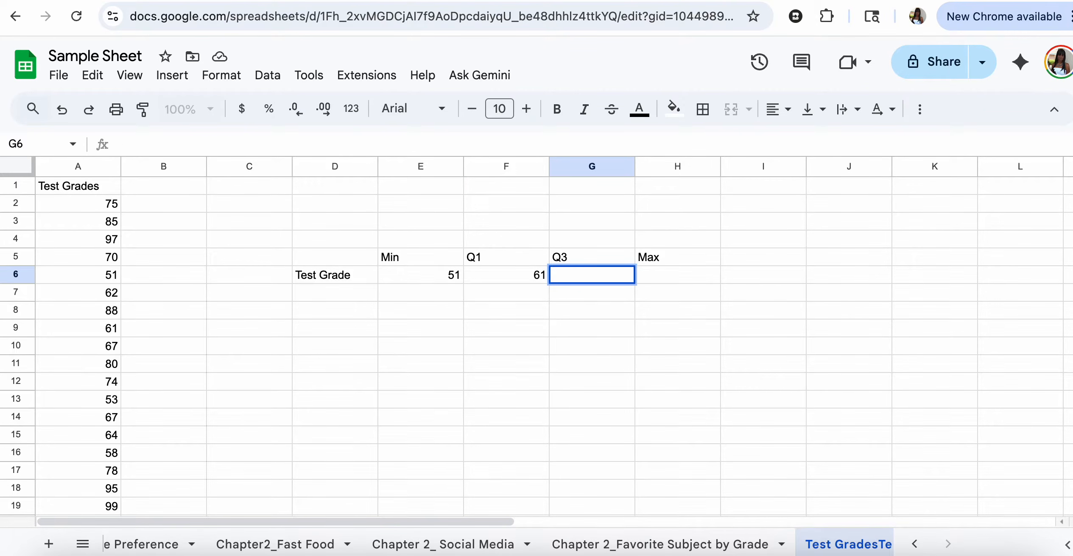
type("qua")
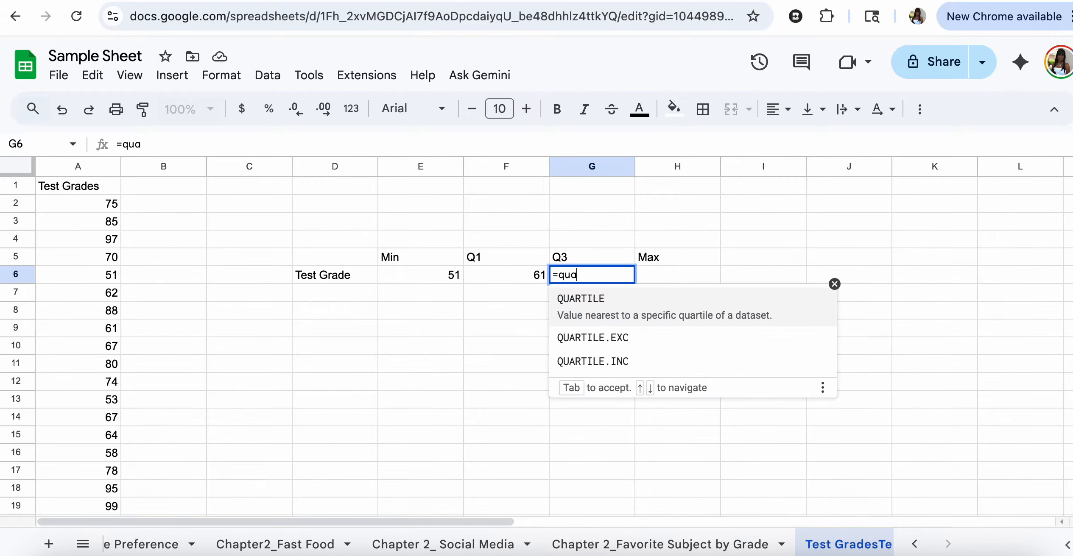
type("rtile(")
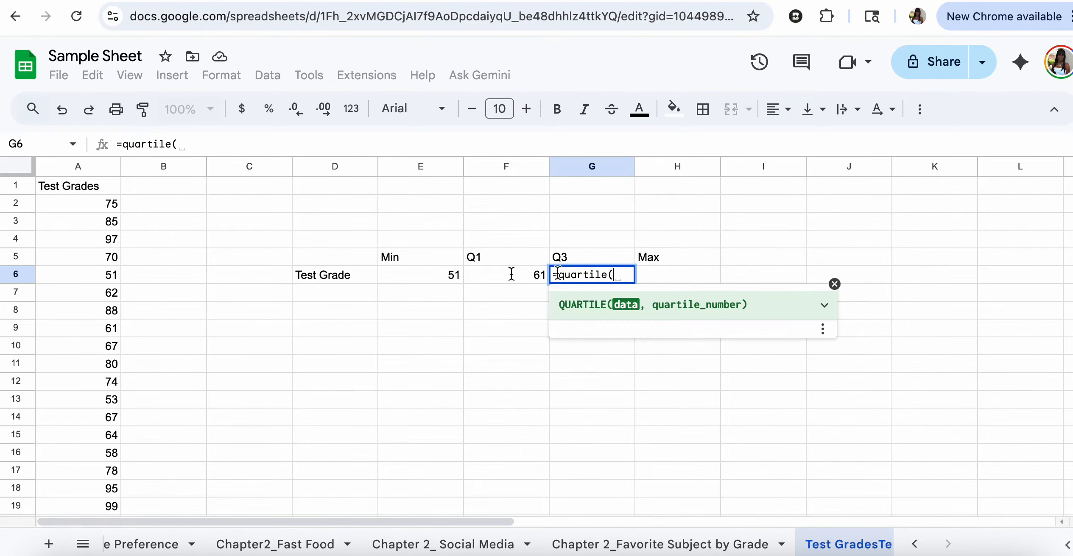
left_click_drag(111, 205, 94, 184)
type(",3")
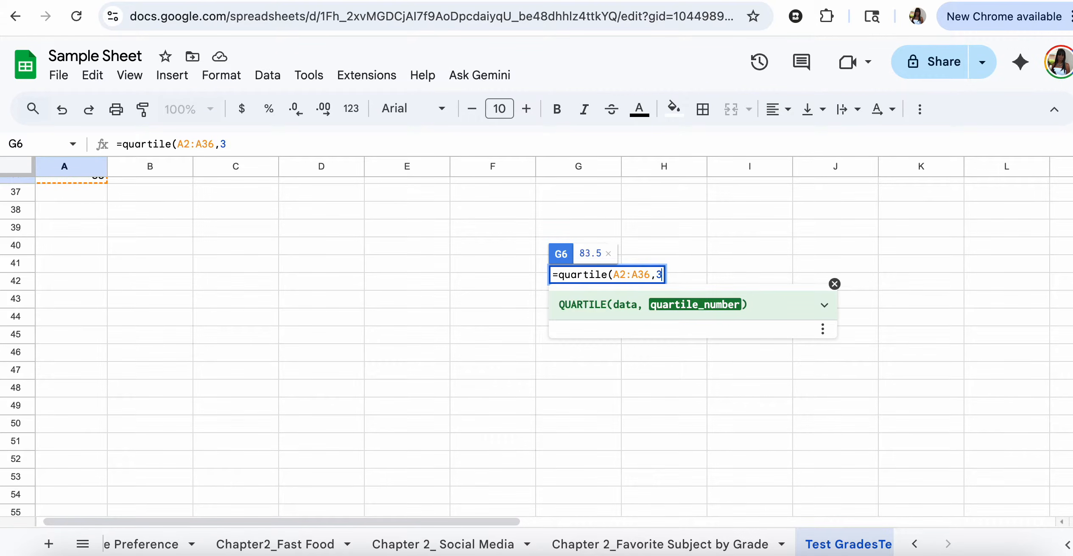
type(")")
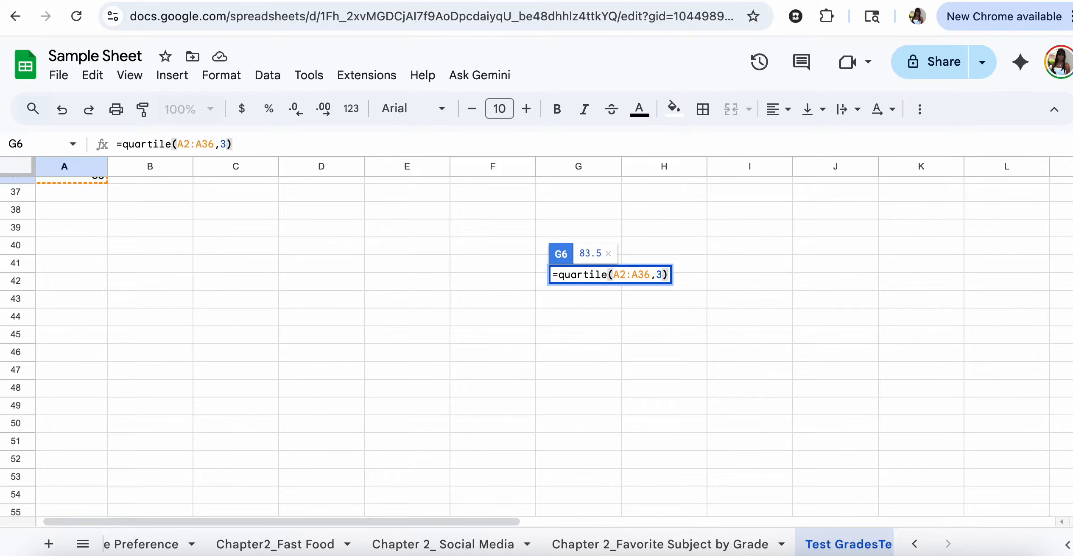
key("Return")
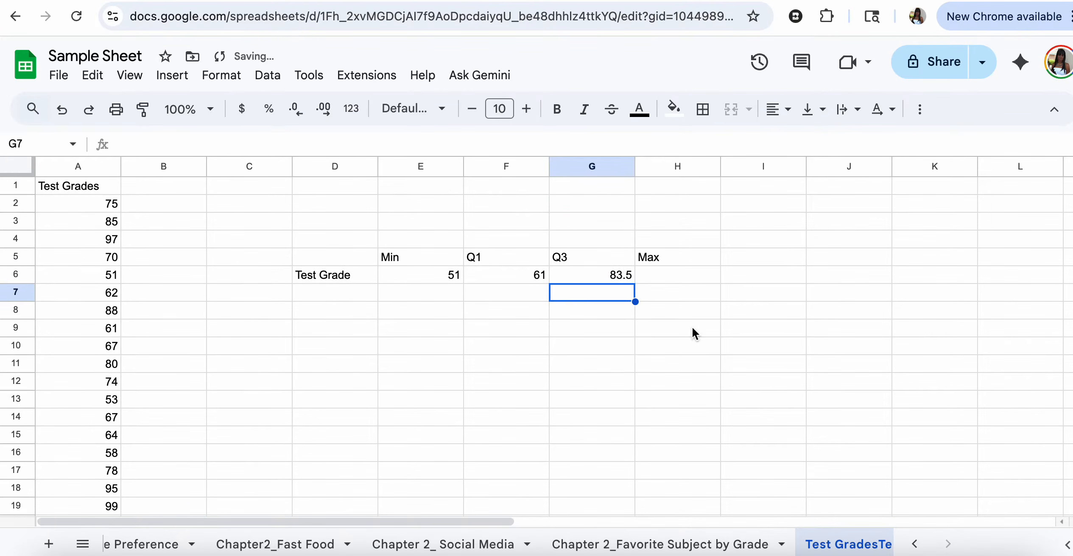
- Put the highest grade in H6 with =MAX(A2:A36), giving 99
left_click(682, 274)
type("=")
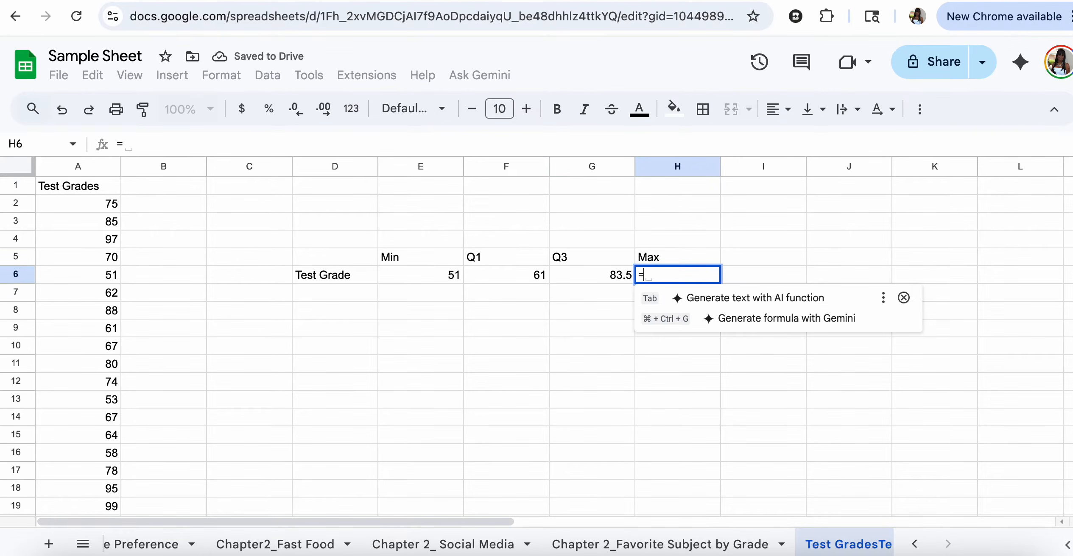
type("max(")
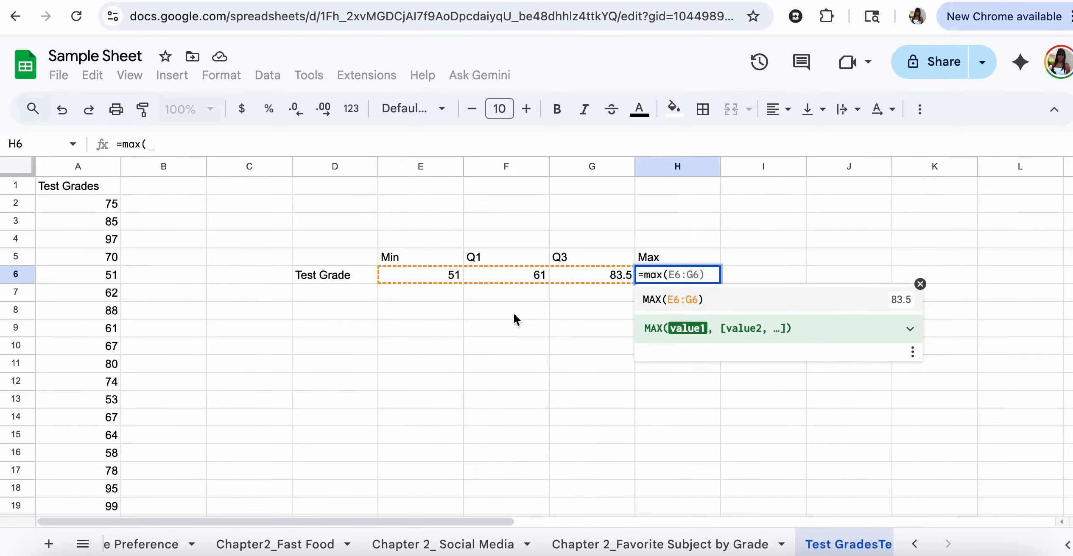
left_click_drag(91, 206, 82, 334)
key("Return")
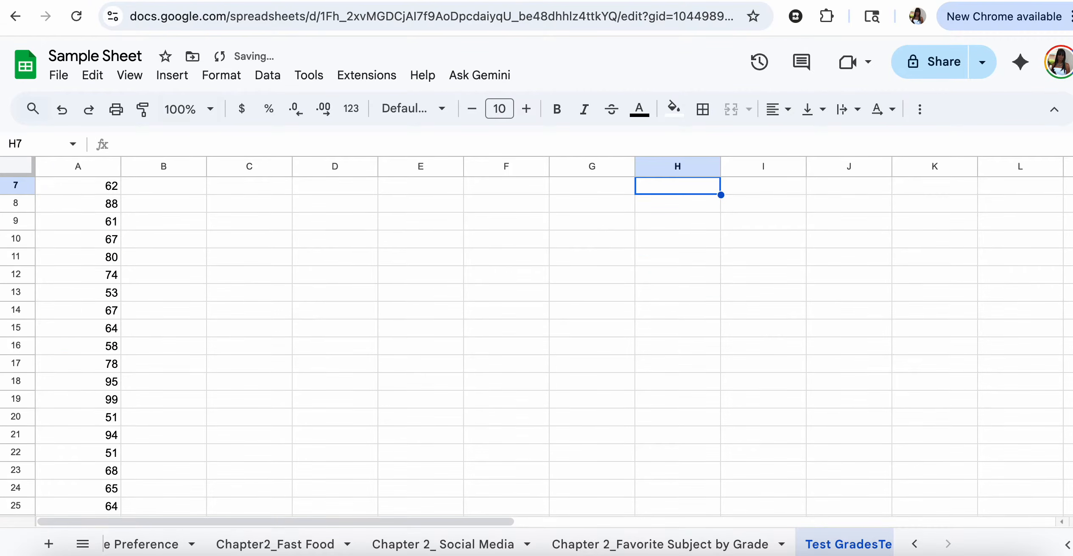
scroll(254, 377, "up", 3)
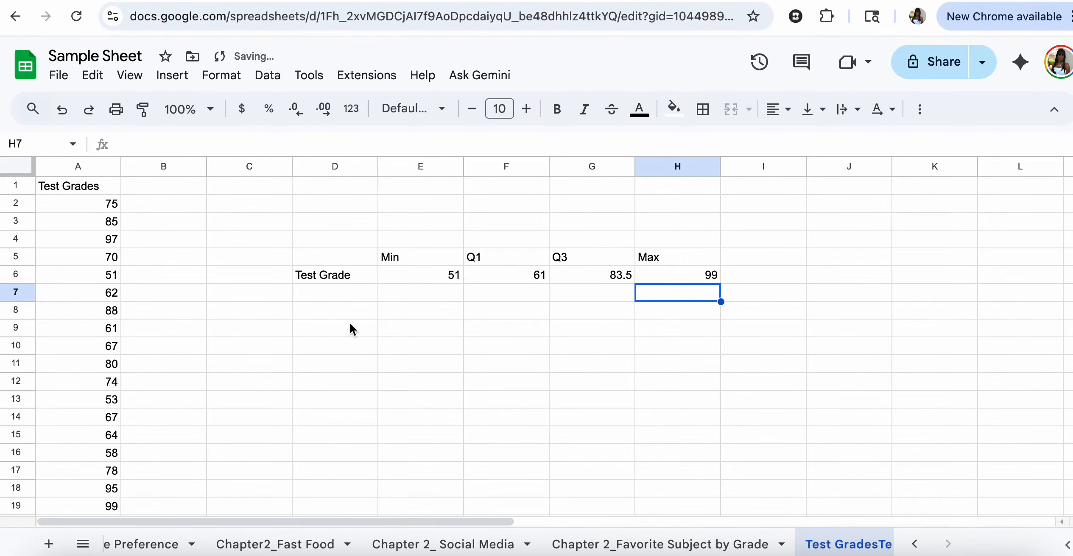
- Insert a candlestick chart of D6:H6 titled Min, Q1, Q3 and Max
left_click_drag(331, 274, 676, 280)
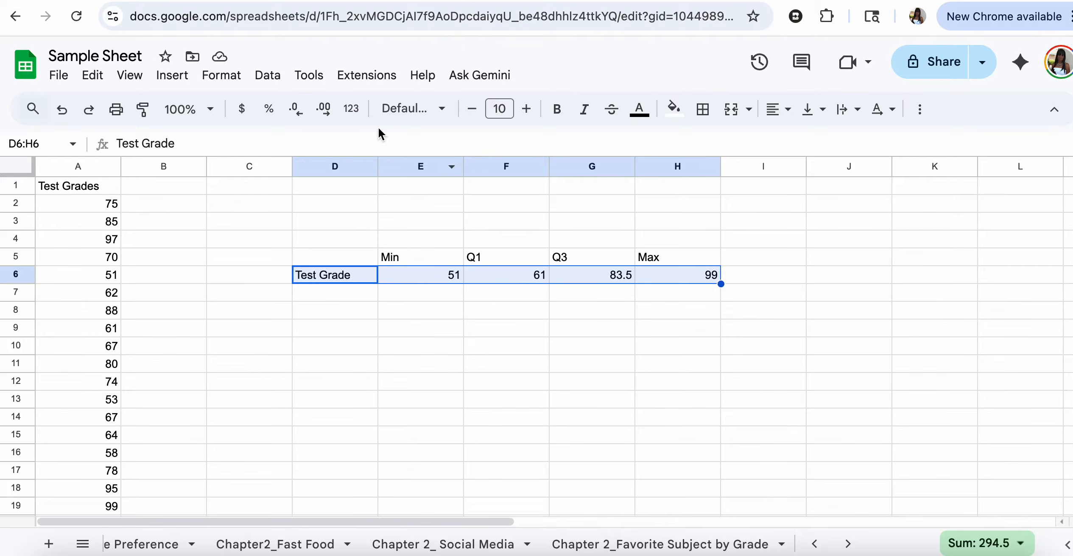
left_click(173, 76)
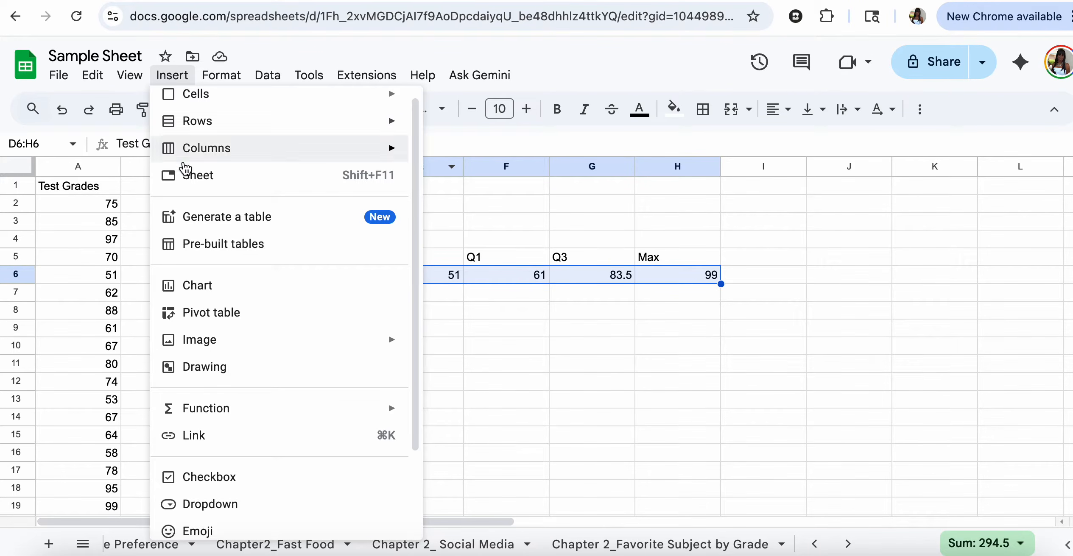
left_click(184, 289)
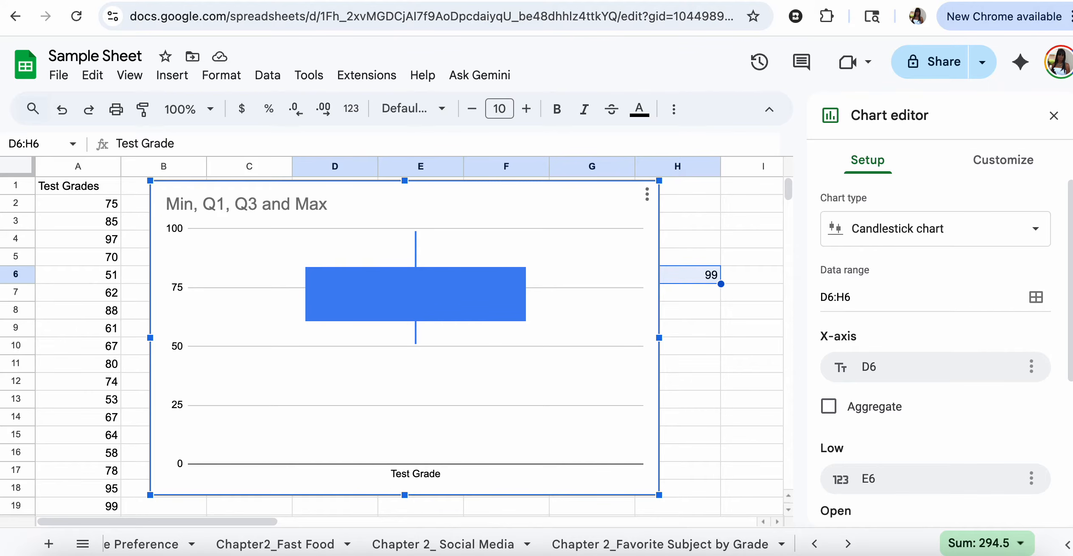
- Copy the 35 test grades in A2:A36 to the clipboard
left_click(84, 276)
left_click_drag(83, 207, 105, 242)
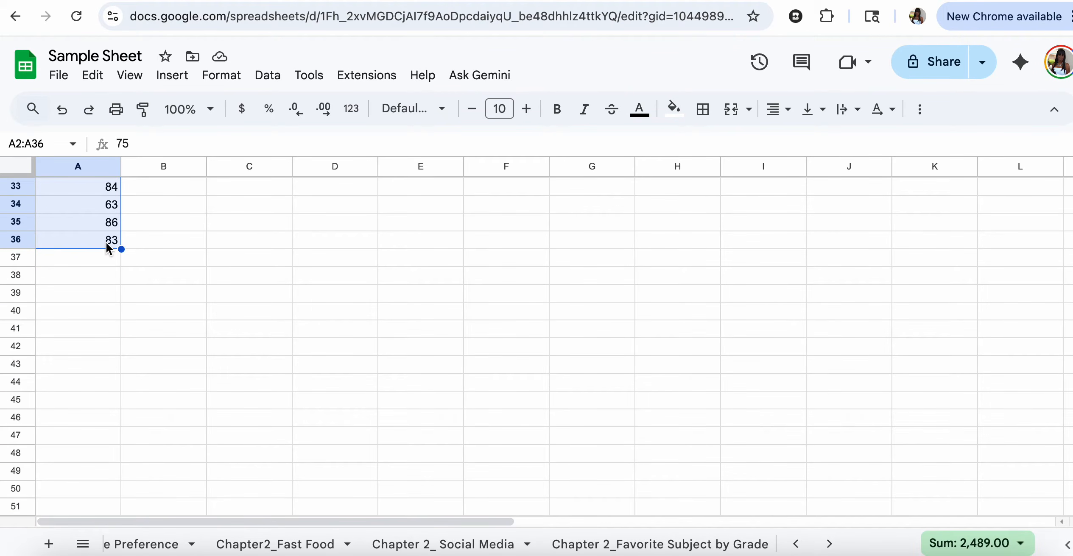
scroll(105, 241, "up", 10)
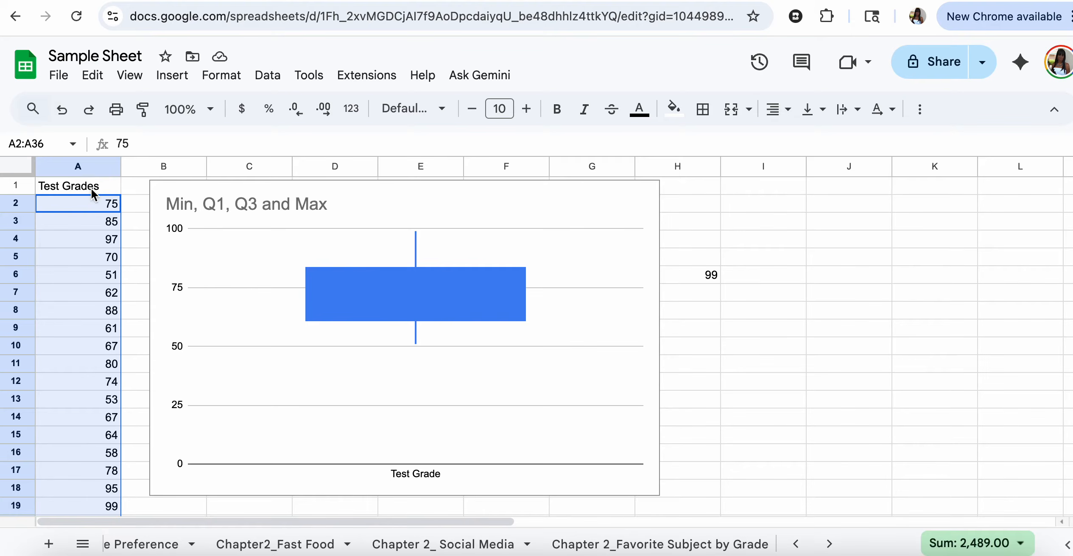
key("ctrl+c")
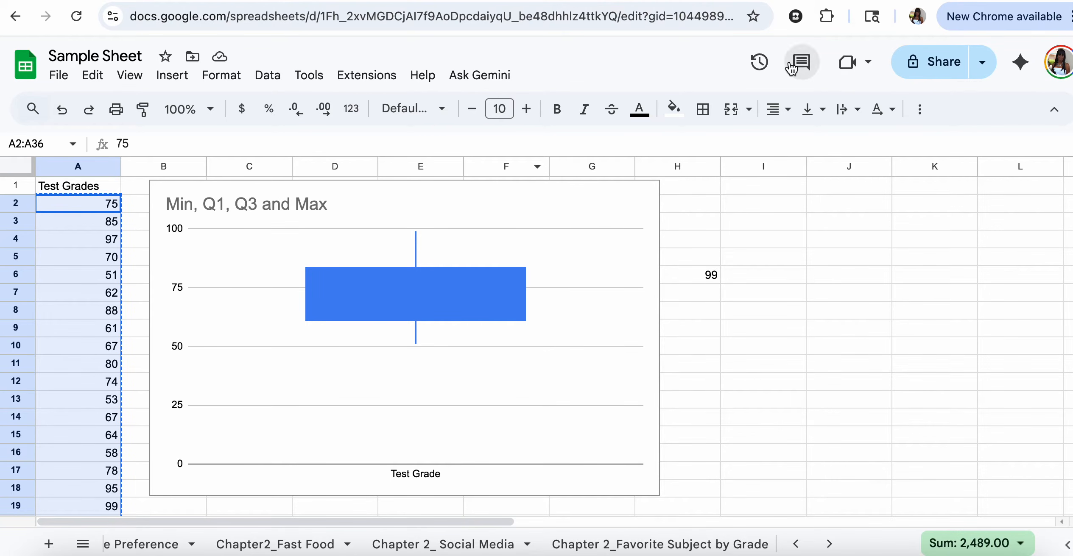
left_click(942, 0)
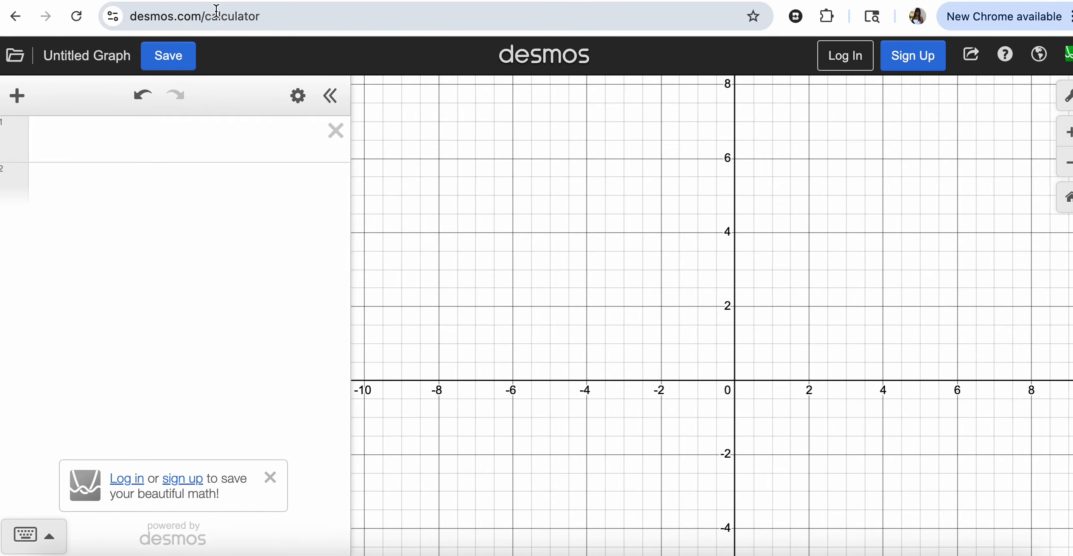
- Paste the copied grades into a Desmos list defined as L_1=[...] in the first expression
left_click(134, 131)
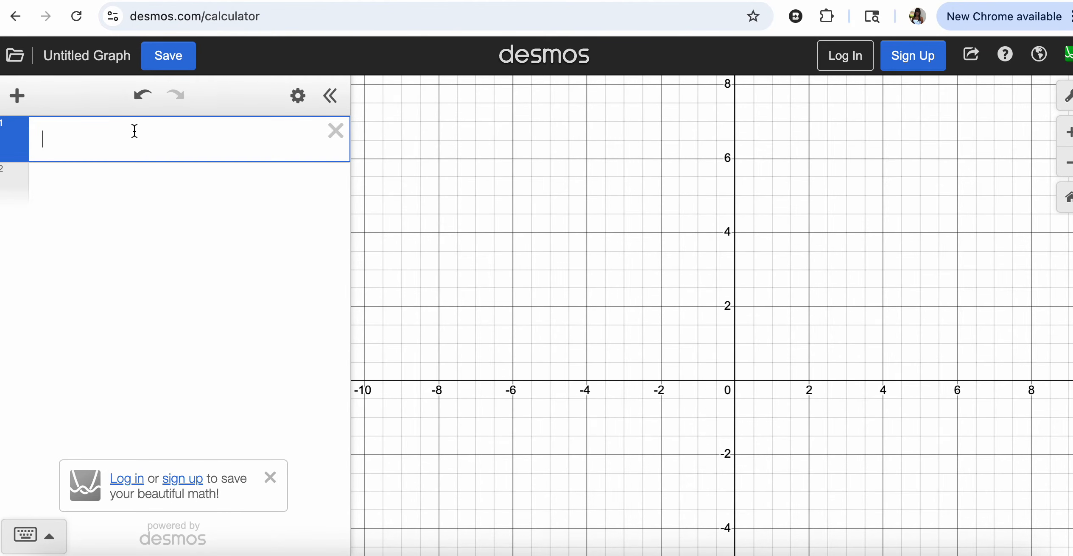
type("L_1")
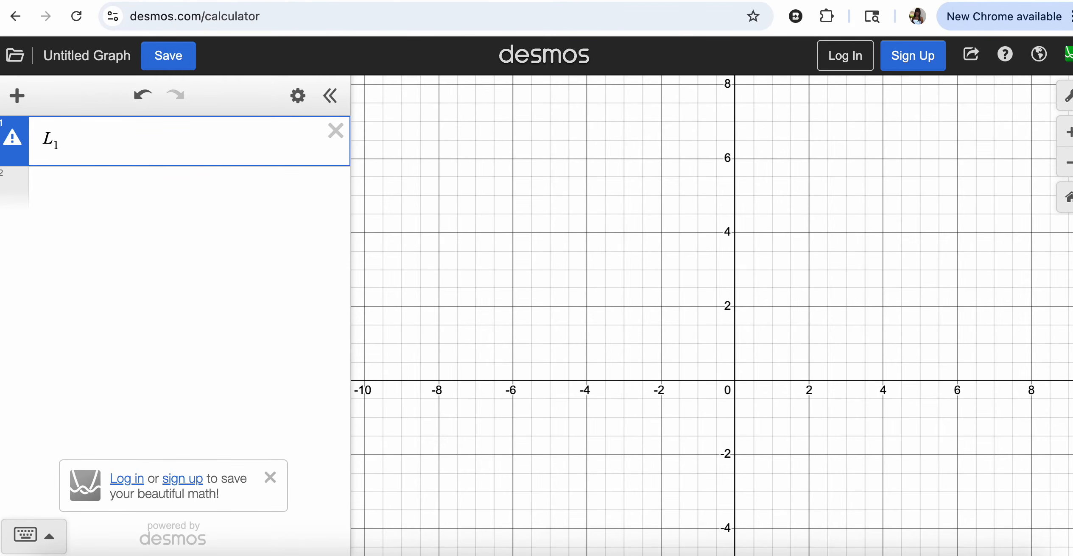
type("=")
type("[")
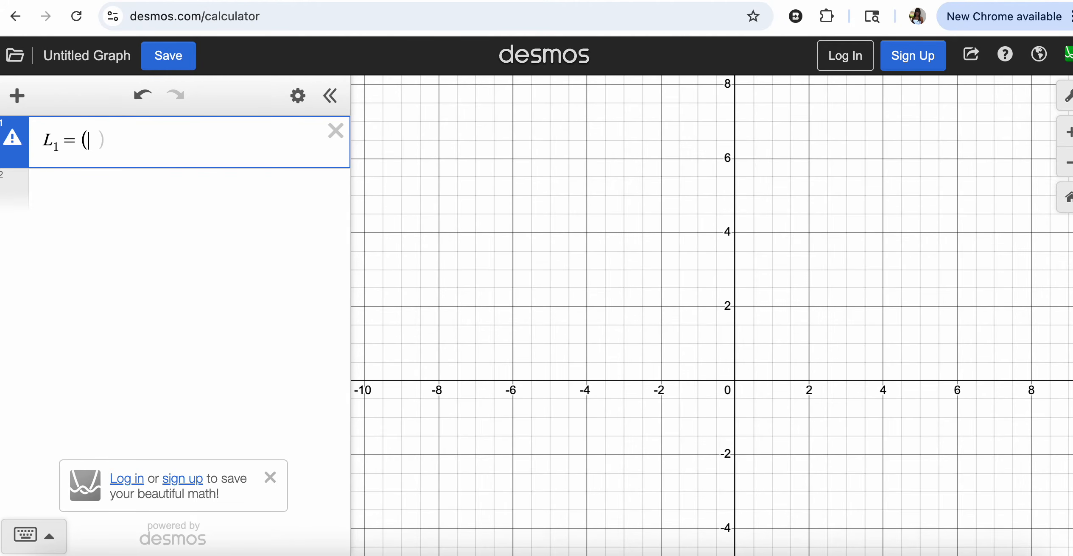
key("ctrl+v")
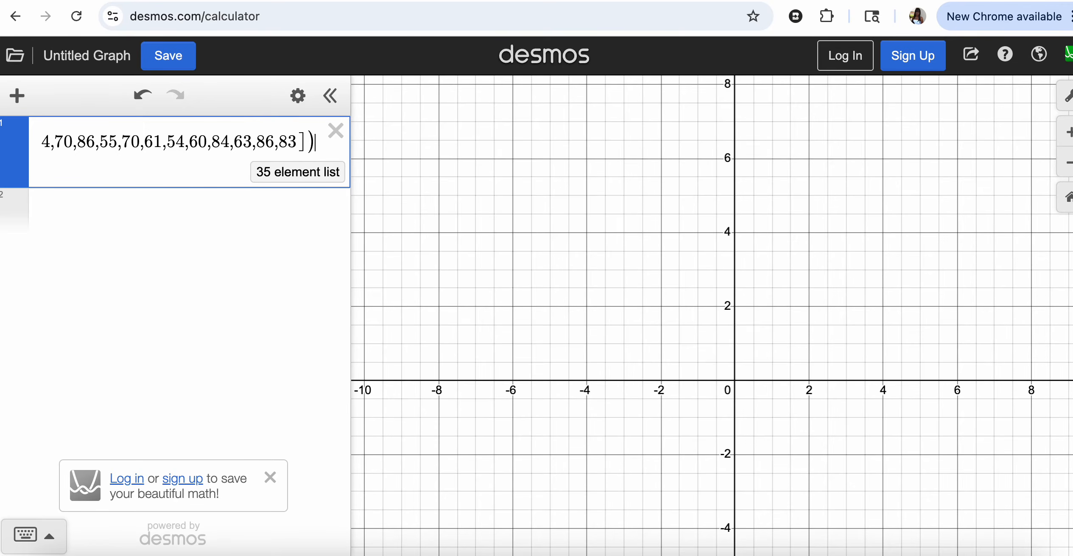
key("Return")
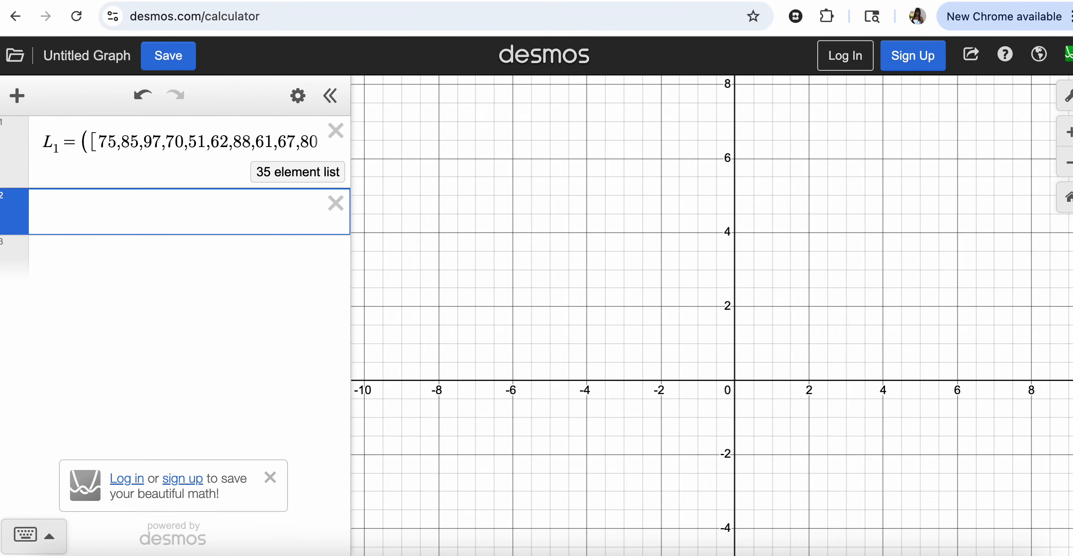
- Enter boxplot(L_1) as the second Desmos expression
type("boxpl")
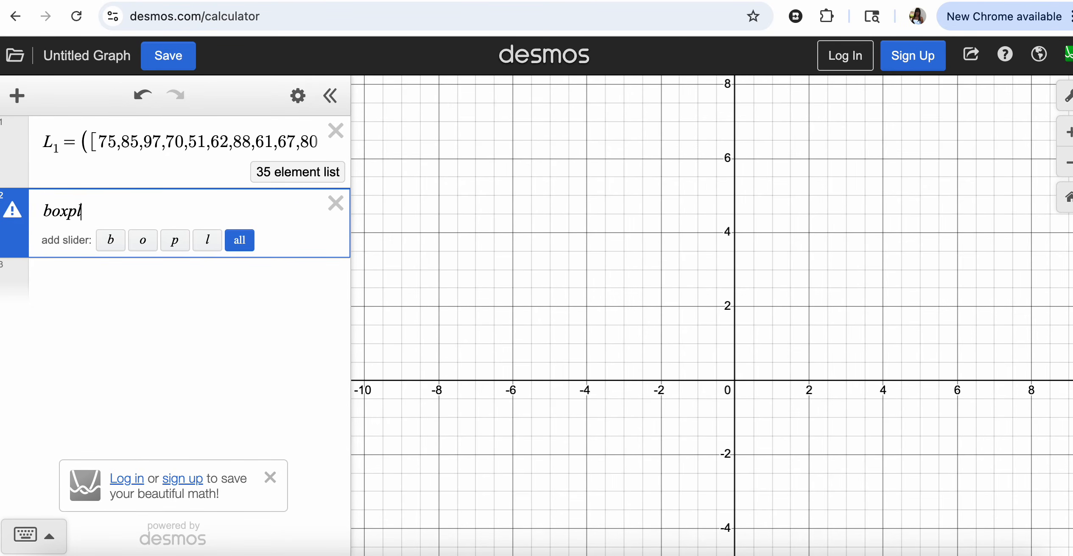
type("o")
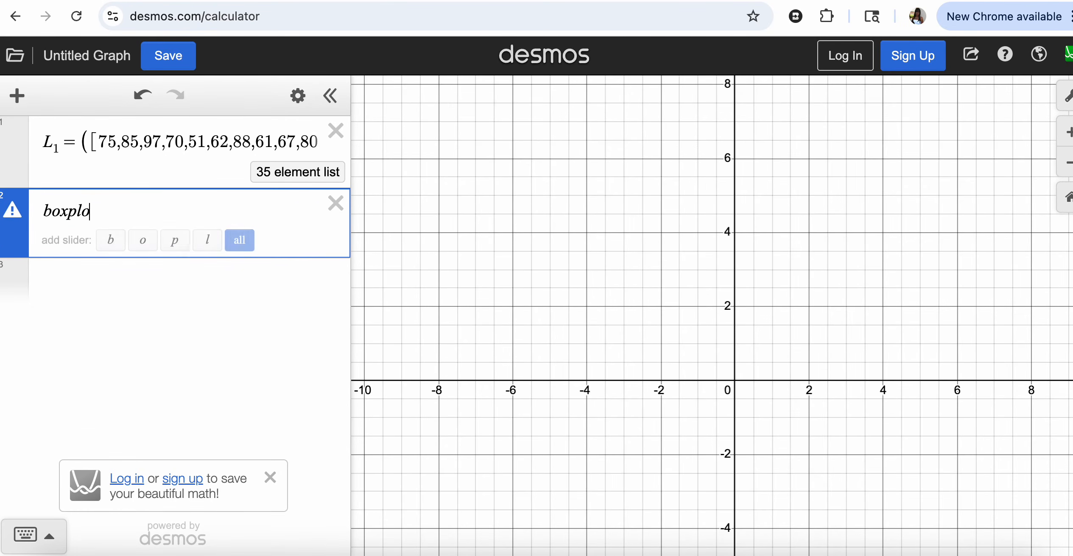
type("t(")
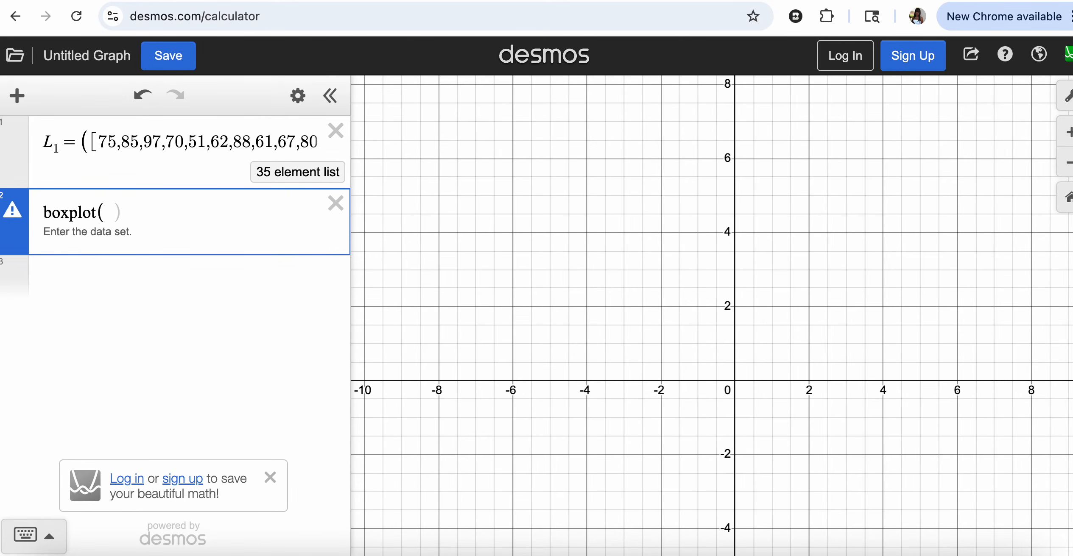
type("L_1")
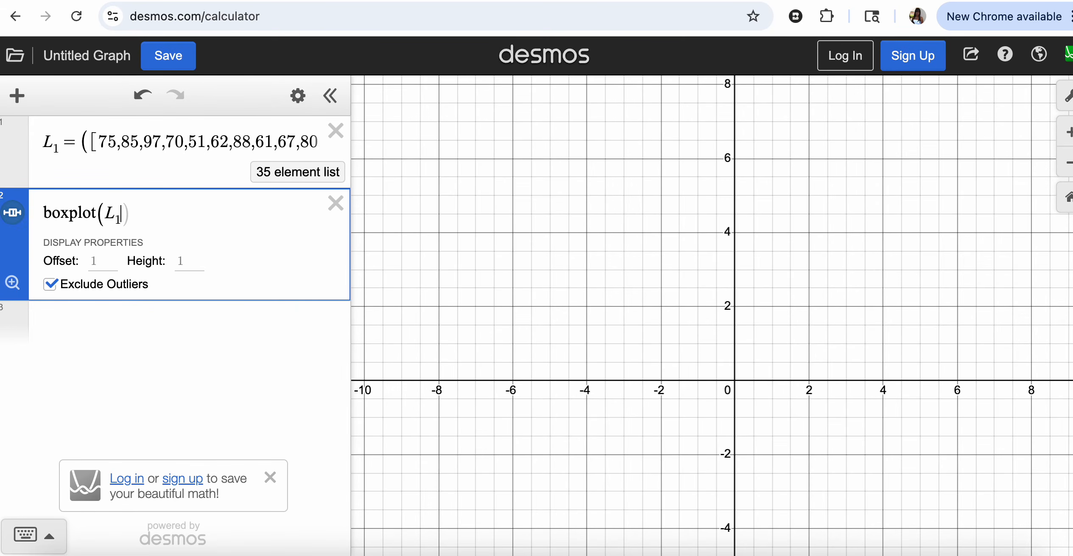
type(")")
key("Return")
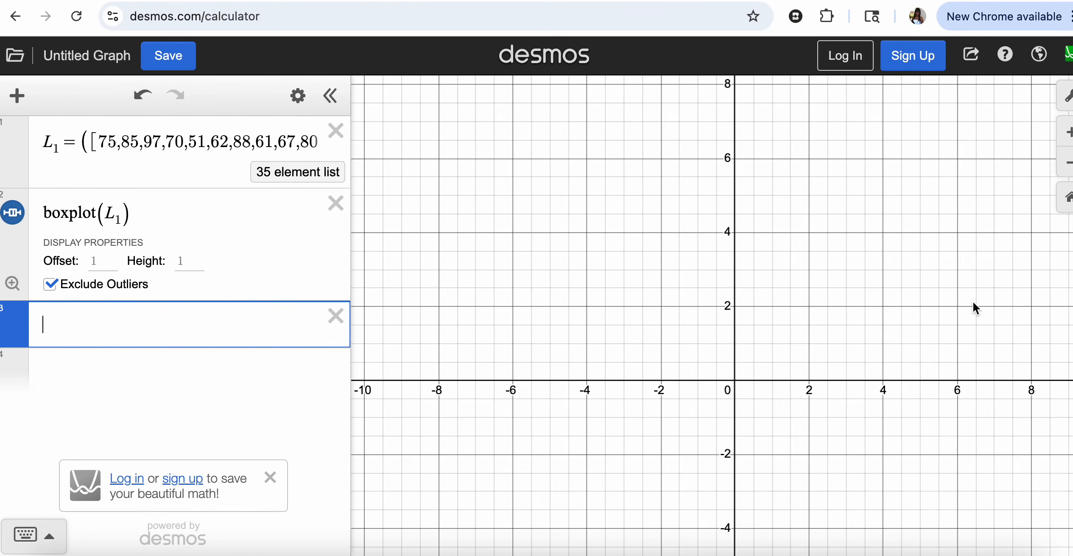
- Pan and zoom to show the whole box plot from 51 to 99, toggling Exclude Outliers off and on
left_click_drag(974, 300, 354, 303)
left_click_drag(702, 305, 249, 313)
left_click_drag(623, 304, 265, 300)
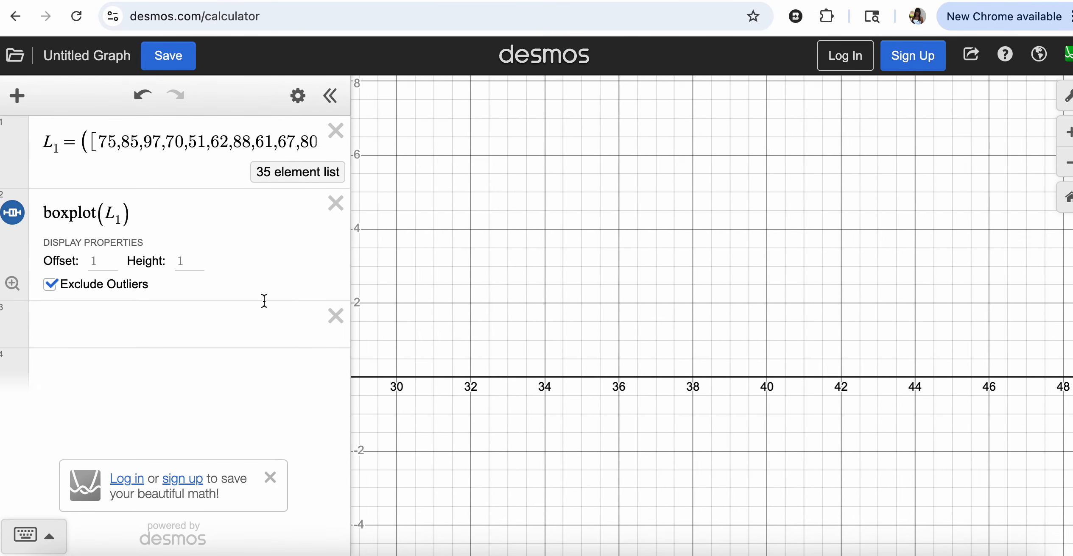
left_click_drag(654, 262, 404, 295)
left_click_drag(921, 289, 510, 270)
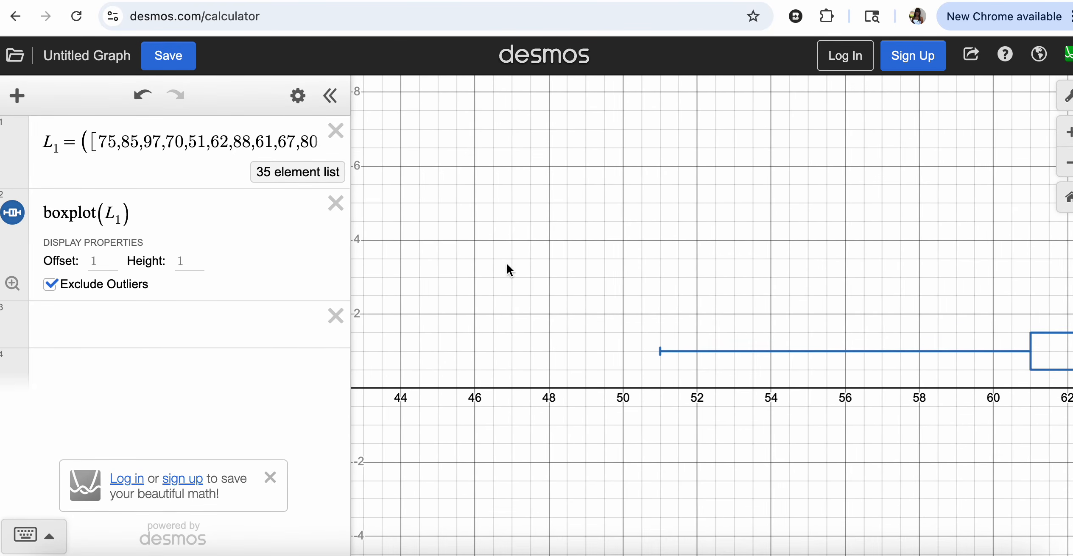
left_click_drag(651, 275, 421, 239)
scroll(422, 240, "down", 5)
scroll(422, 238, "up", 3)
scroll(422, 238, "down", 4)
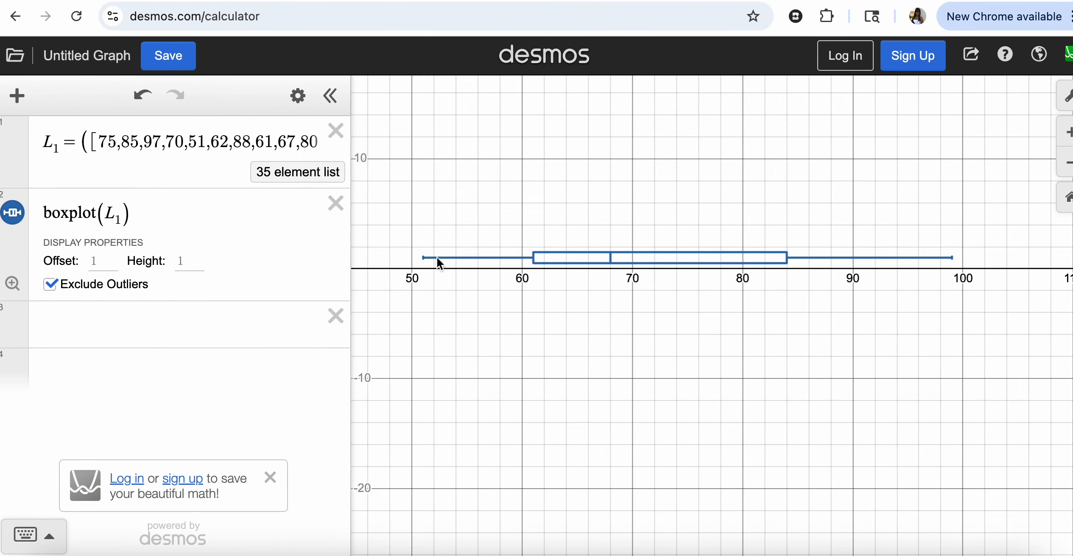
left_click(51, 285)
left_click(52, 286)
- Set the box plot's height to 5 and its offset to 5
left_click(186, 261)
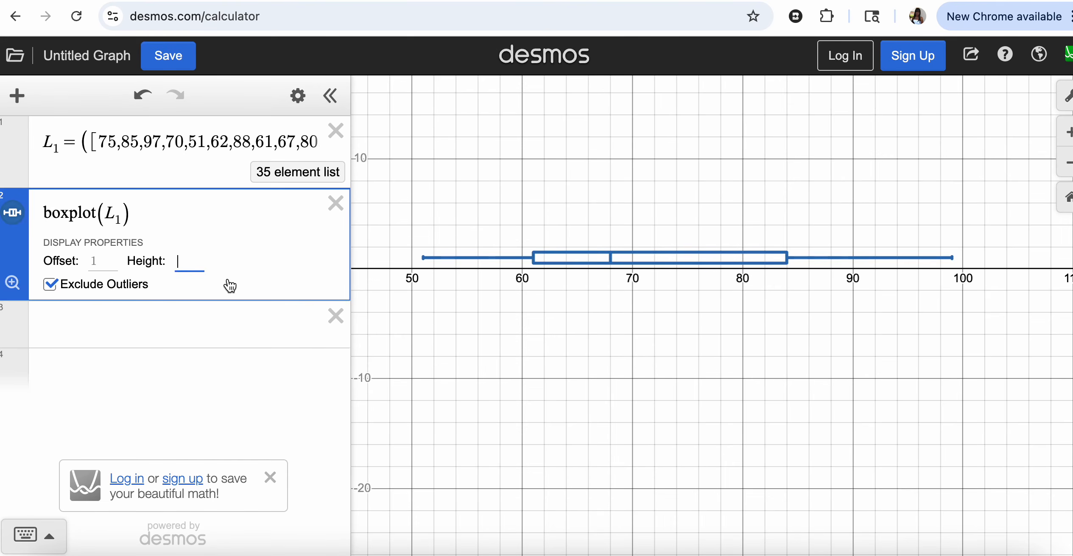
type("5")
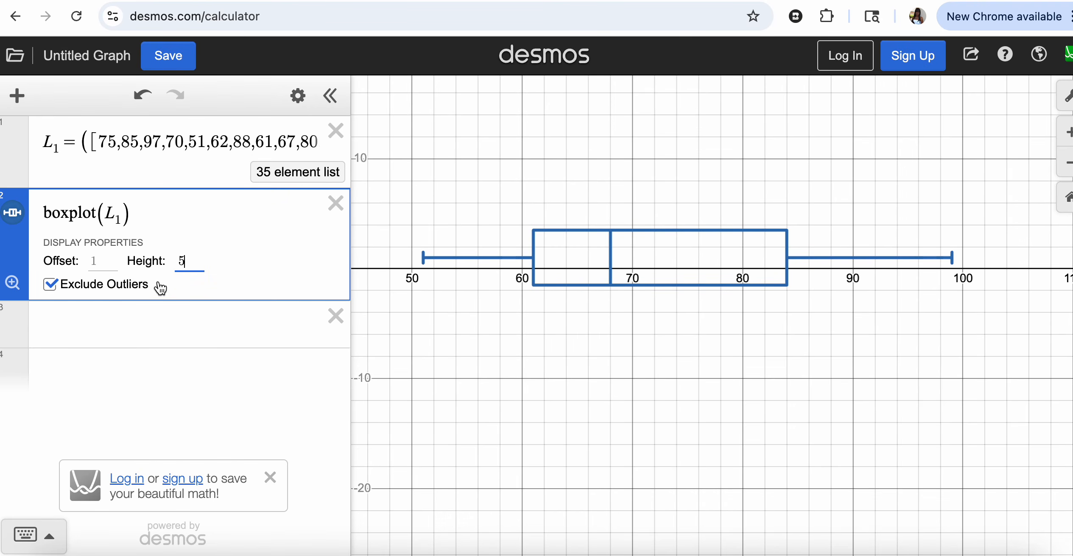
left_click(101, 260)
type("5")
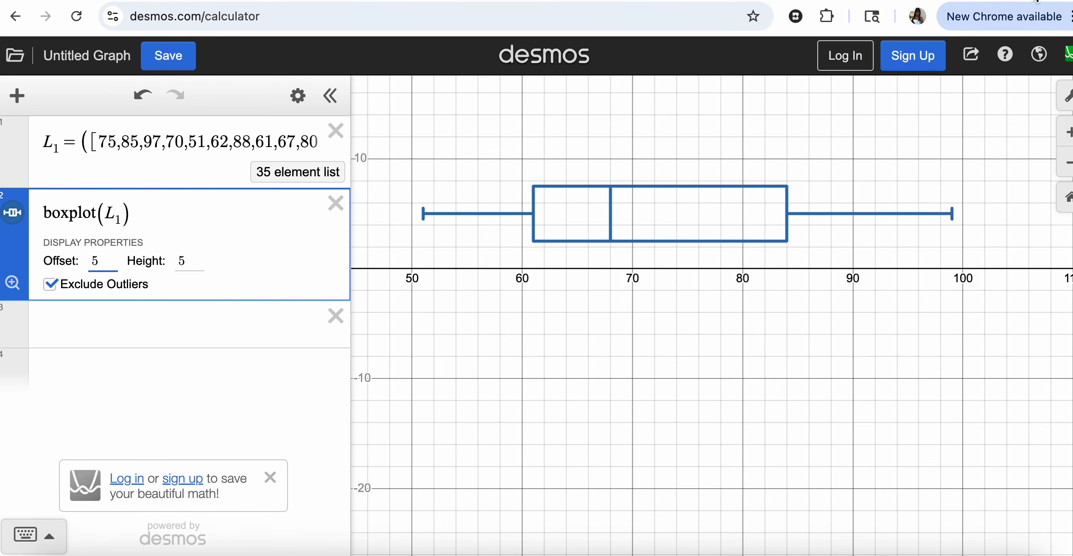
- Turn off the grid and the y-axis in the Desmos graph settings
left_click(1067, 96)
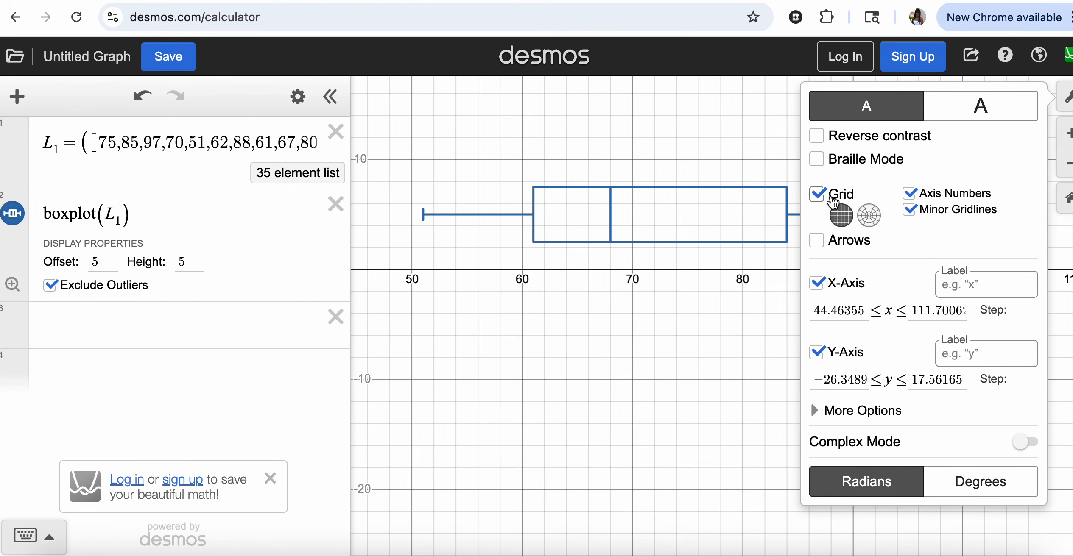
left_click(818, 195)
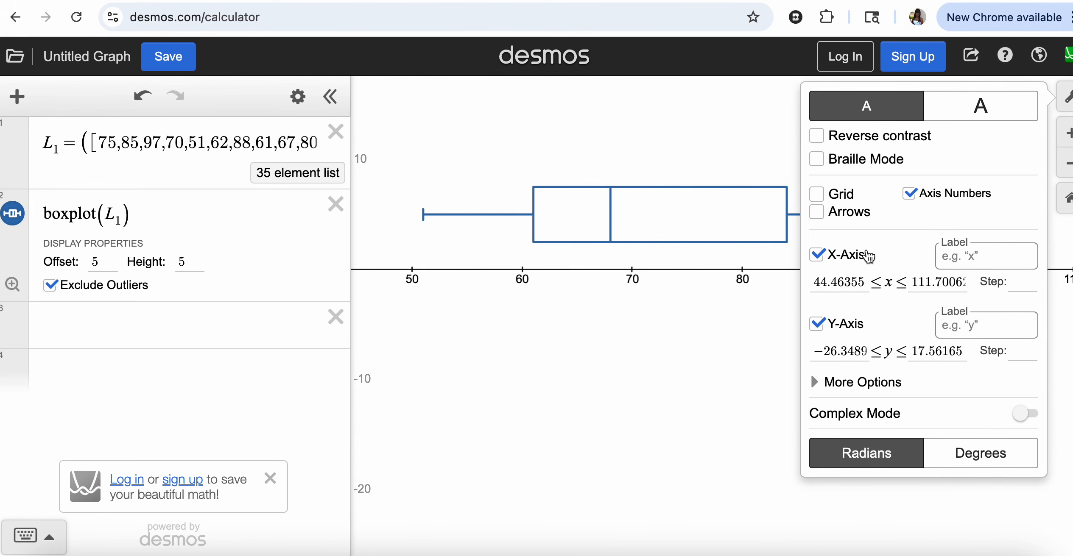
left_click(817, 329)
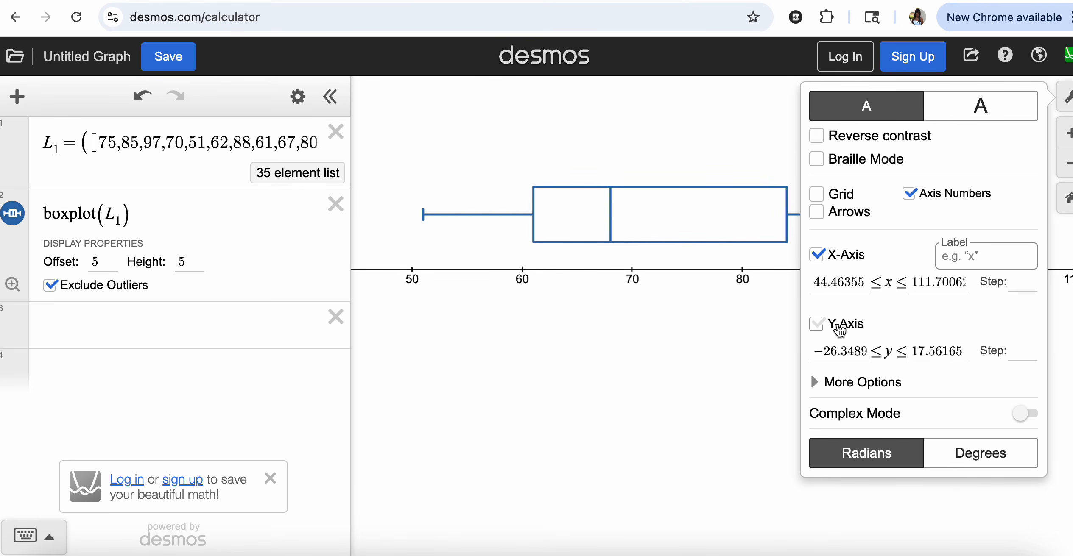
left_click(743, 368)
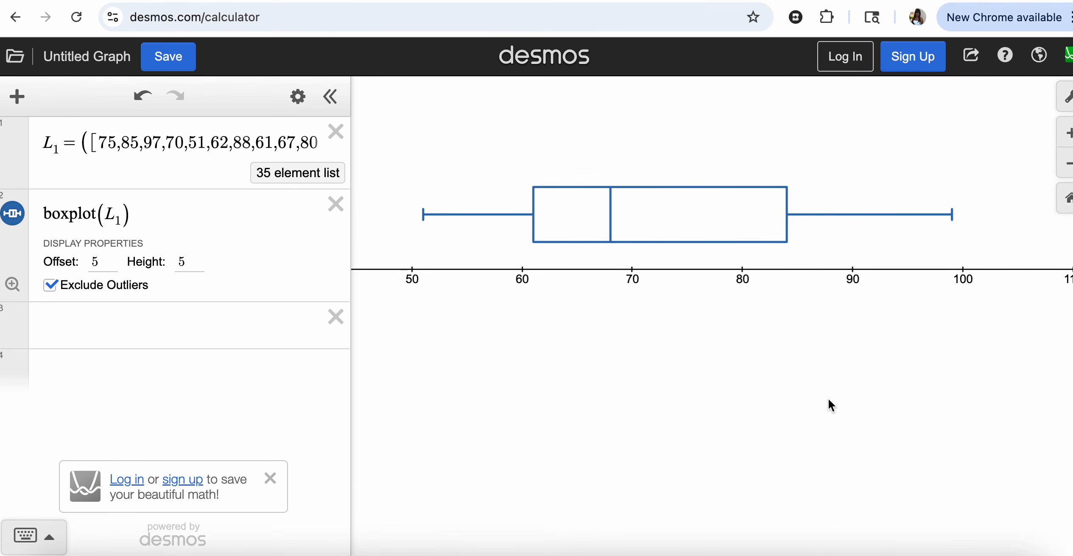